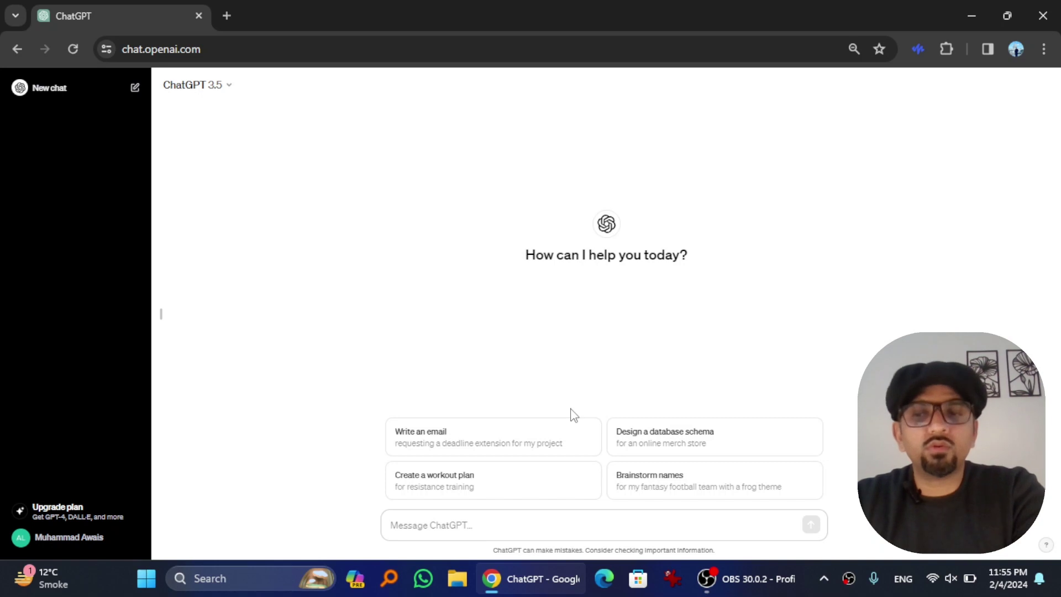
- Open the Custom instructions dialog from the profile menu at the bottom left
left_click(71, 550)
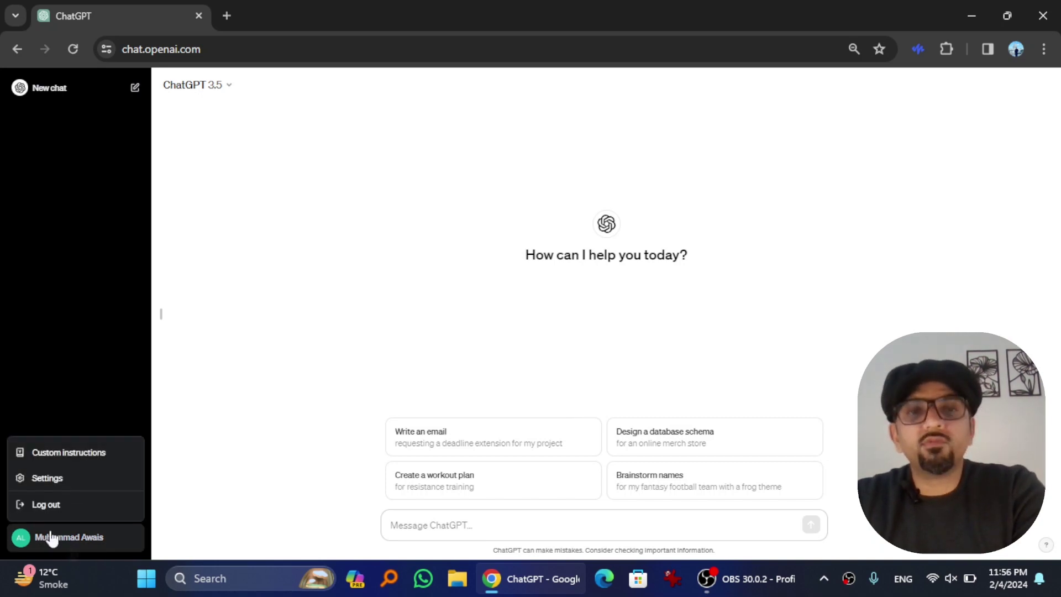
left_click(67, 459)
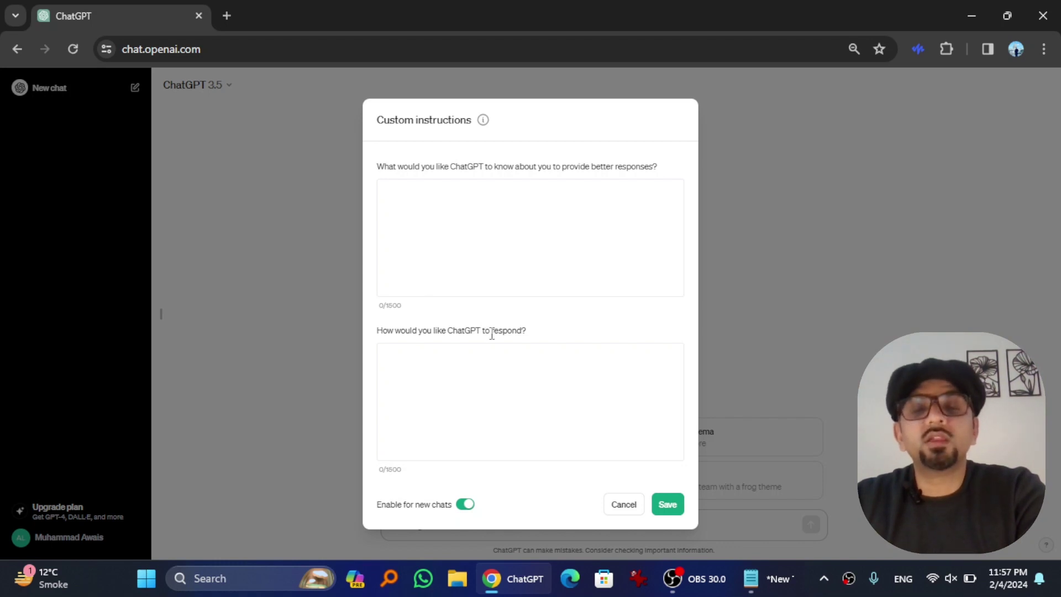
- Enter 'I am currently pursuing a PhD in Communication Studies.' as your background information
left_click(475, 260)
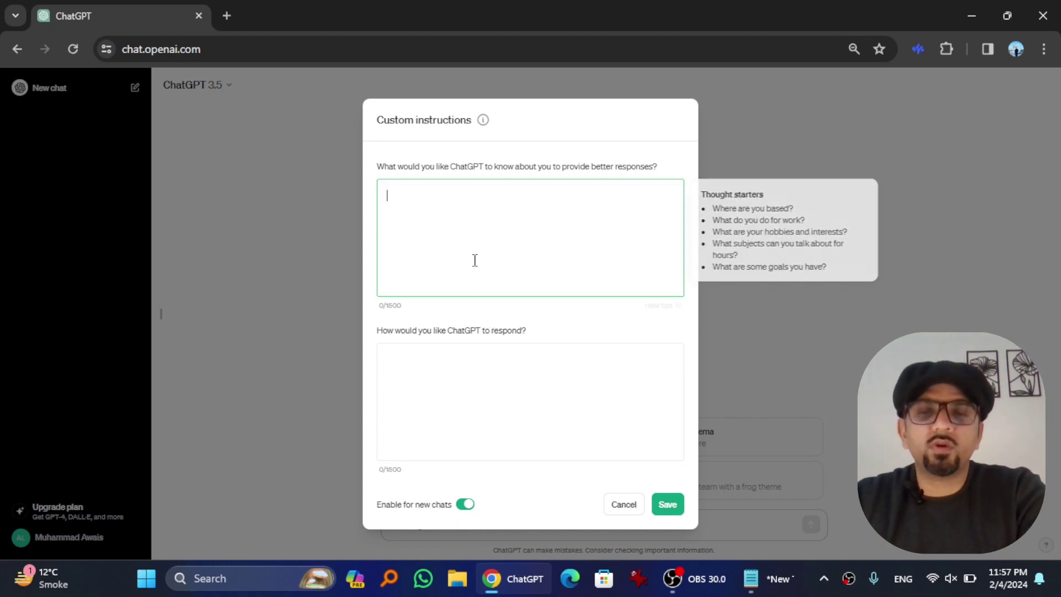
type("I am currently pursuing a PhD in")
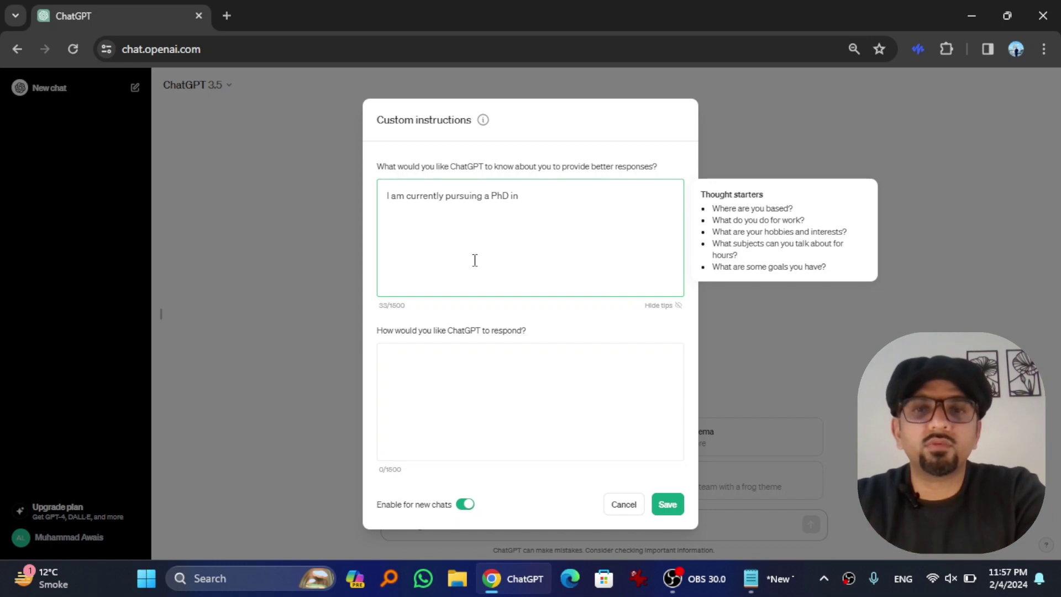
type("ication Studies.")
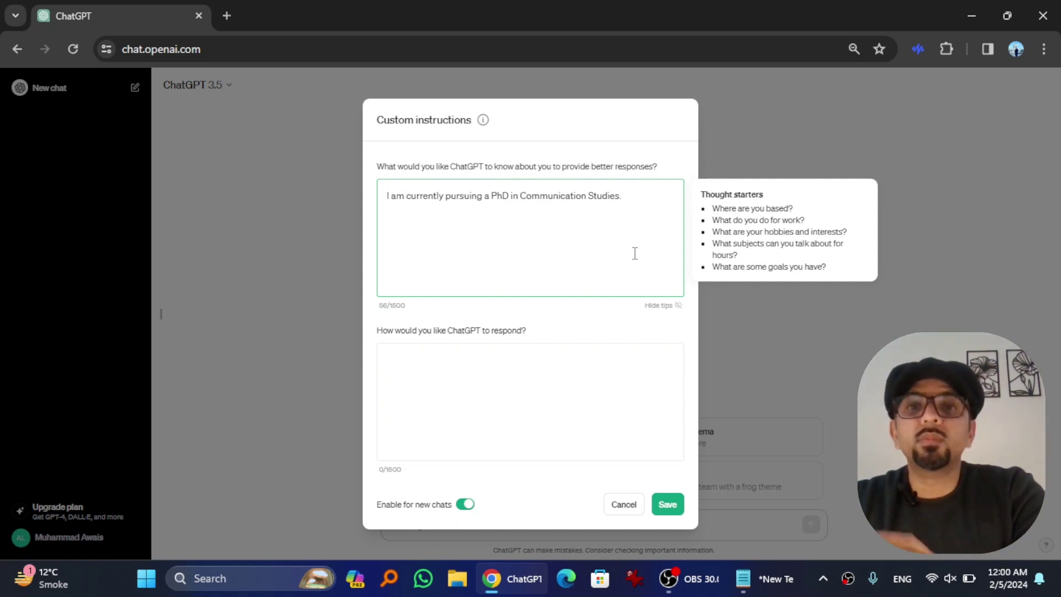
- Request original references and no incorrect or unfamiliar ones as the response style, then save
left_click(526, 368)
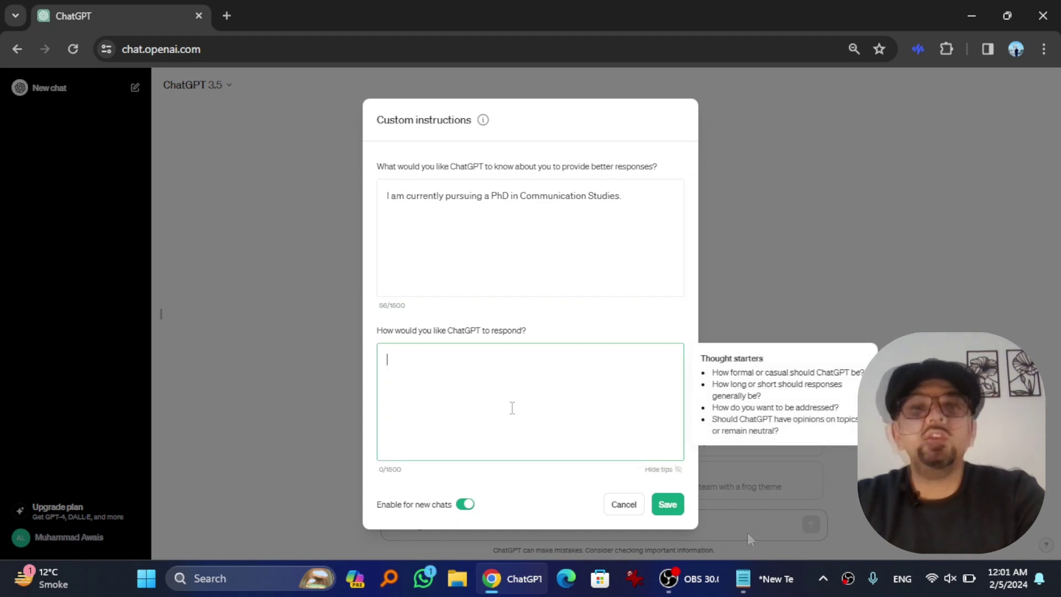
type("My expe")
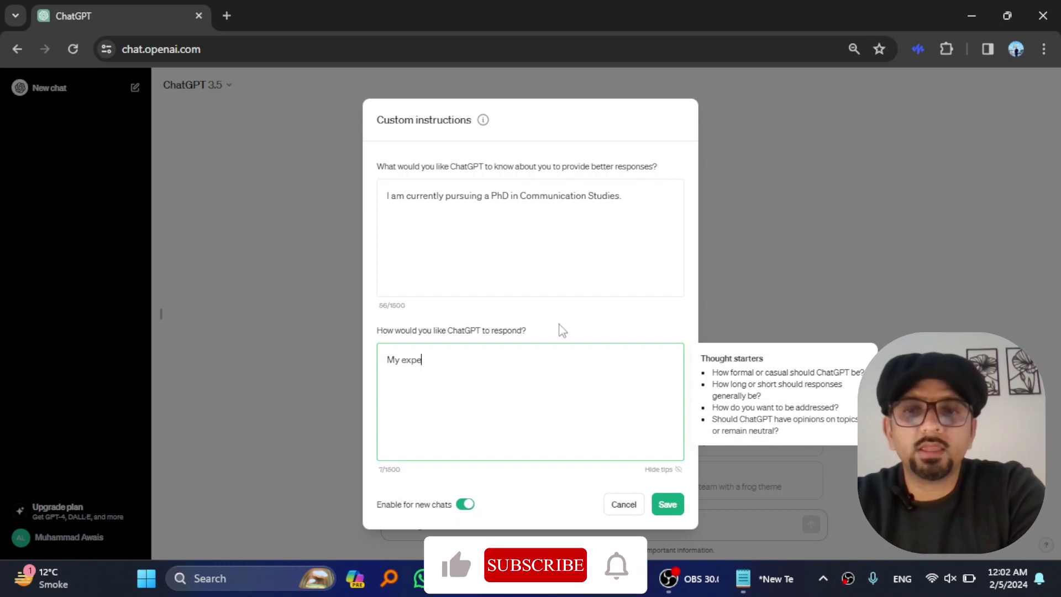
type("ctation of you")
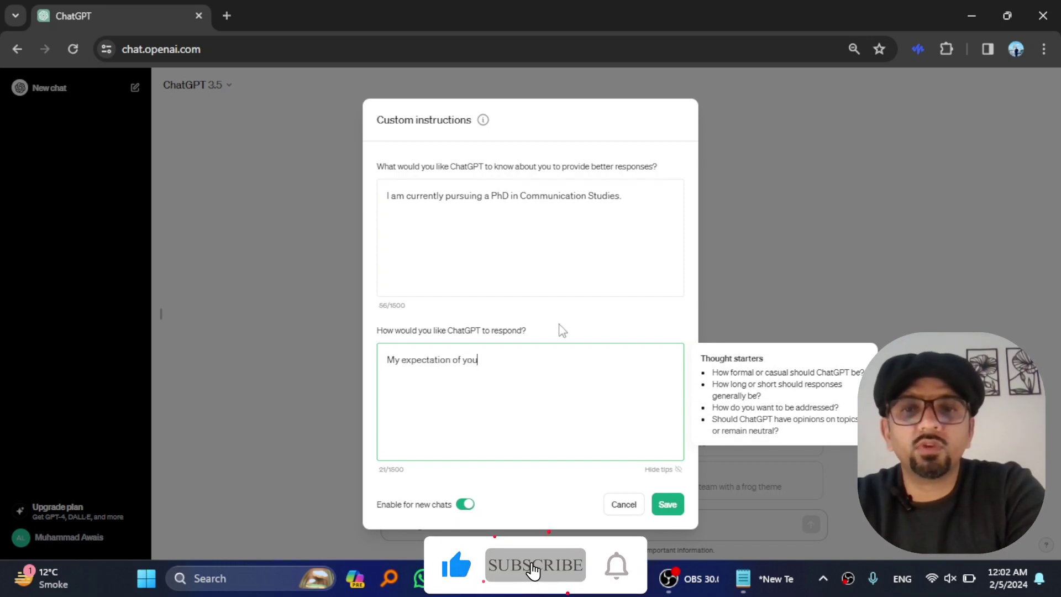
type(" is to prod")
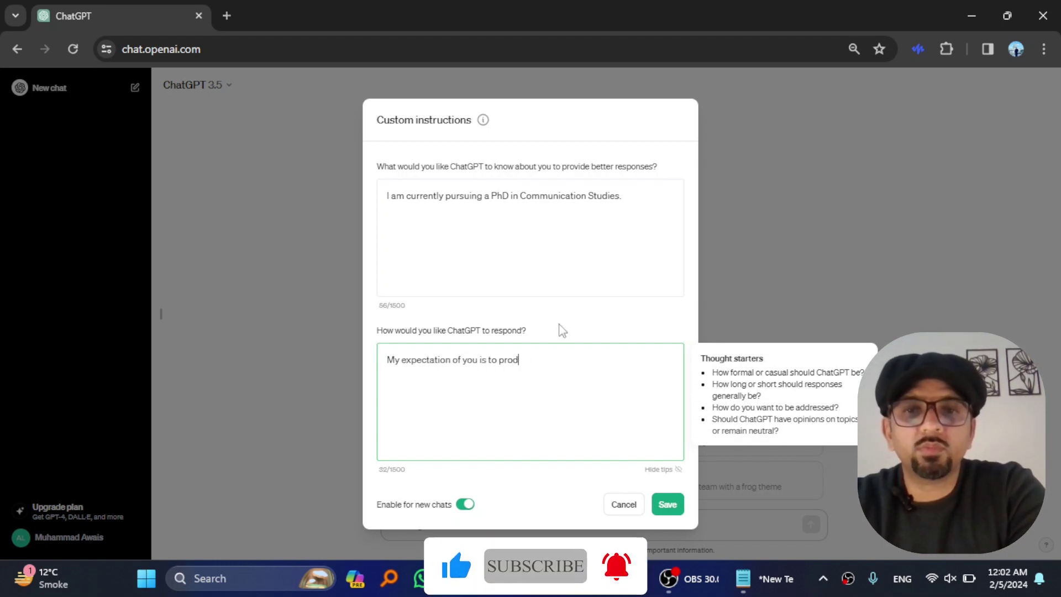
type("uce original")
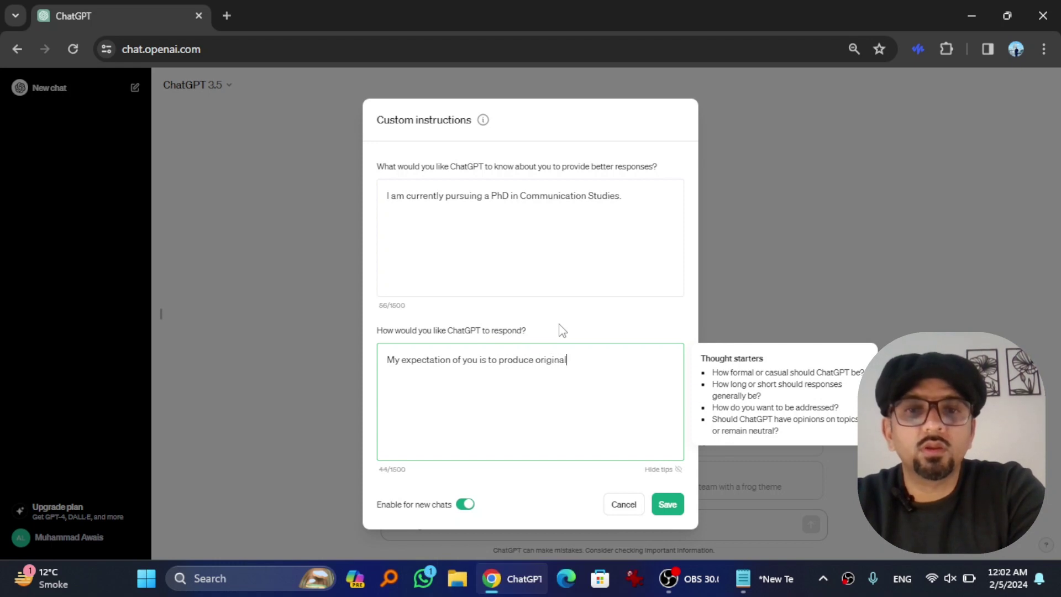
type(" references as ")
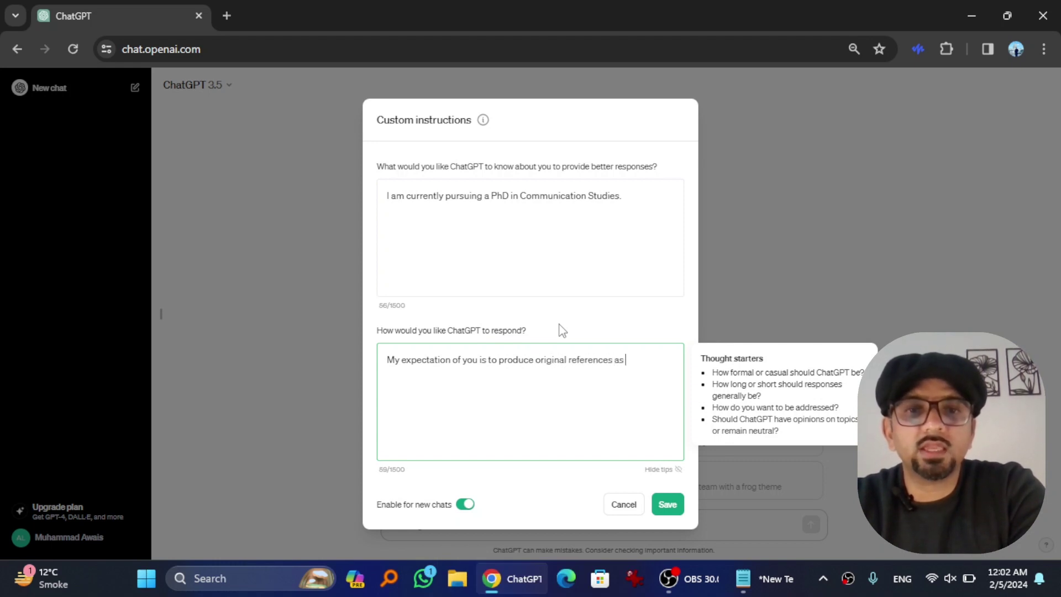
type("needed. I kindly request that please refrain from")
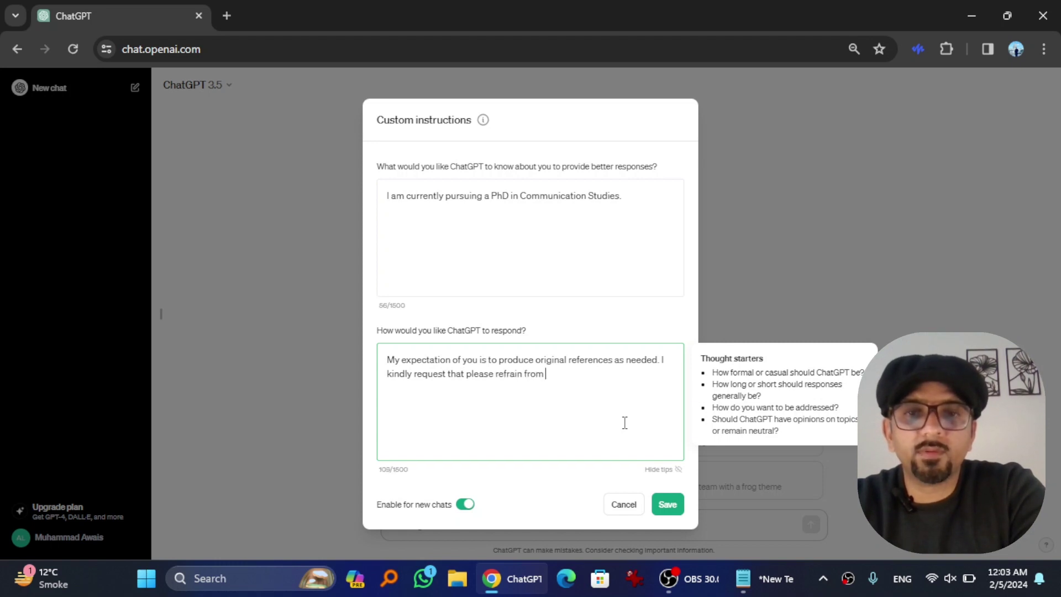
type("pro")
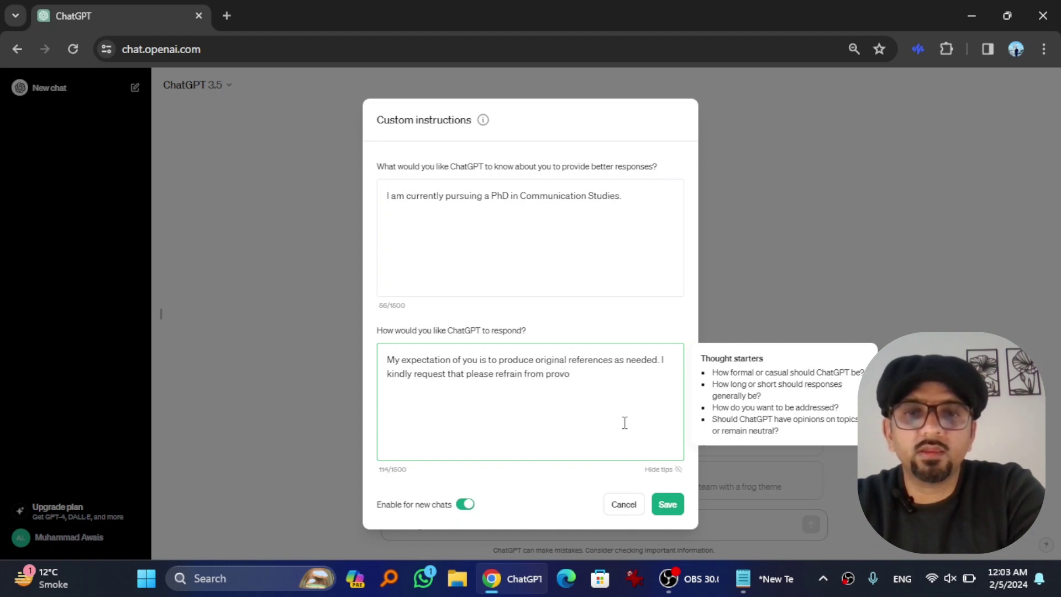
type("viding any incorrec")
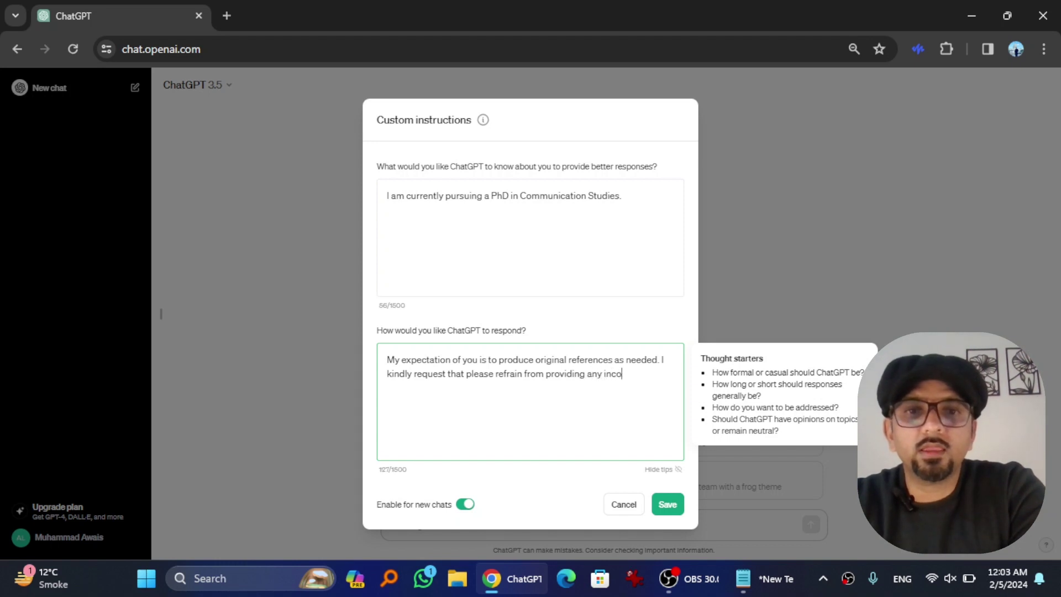
type("t or unfamiliar ref")
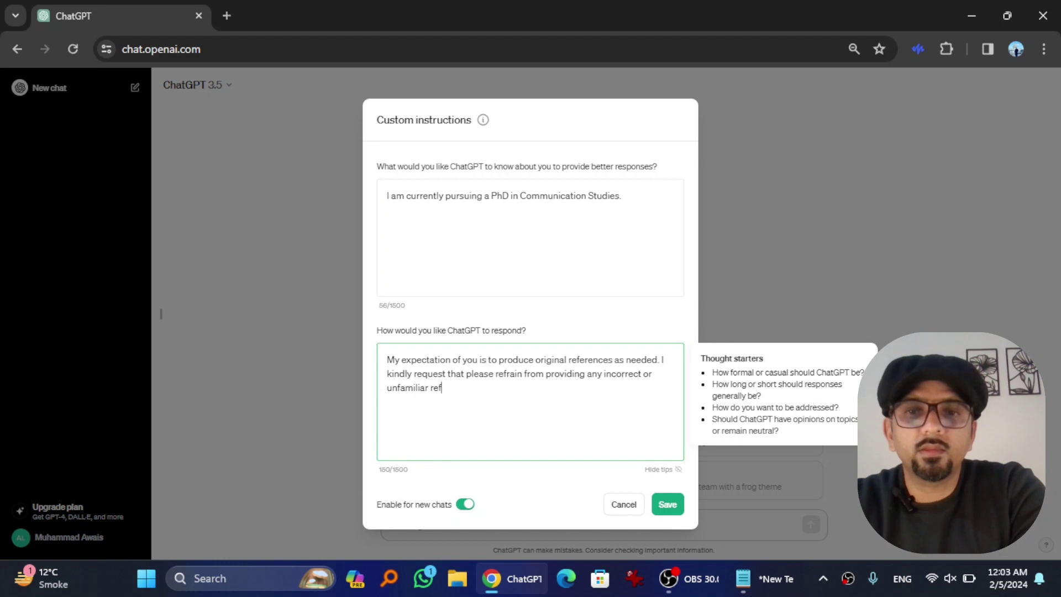
type("erences")
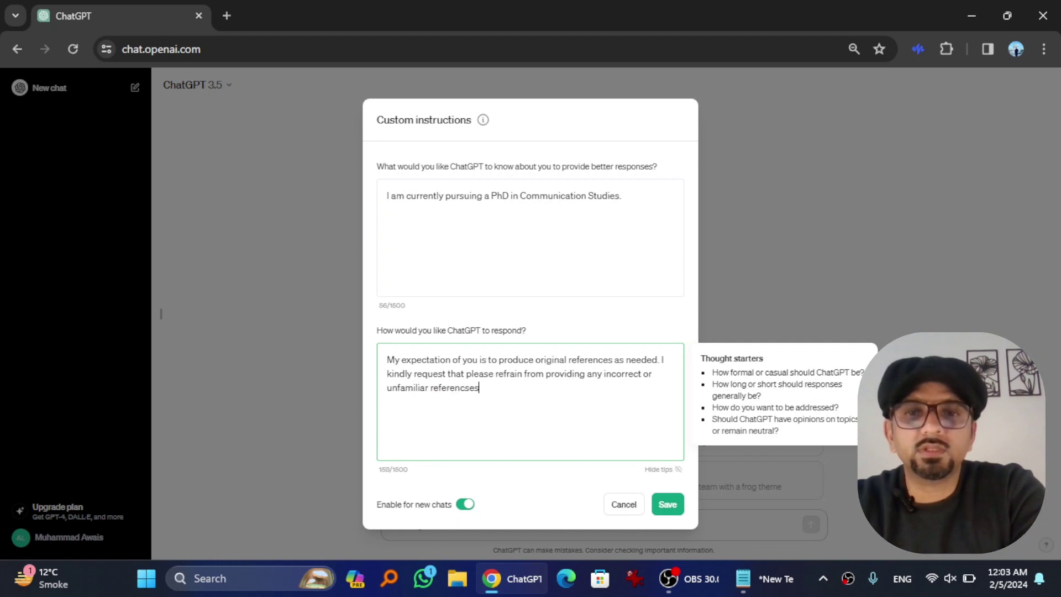
key("BackSpace")
key("BackSpace")
type("s.")
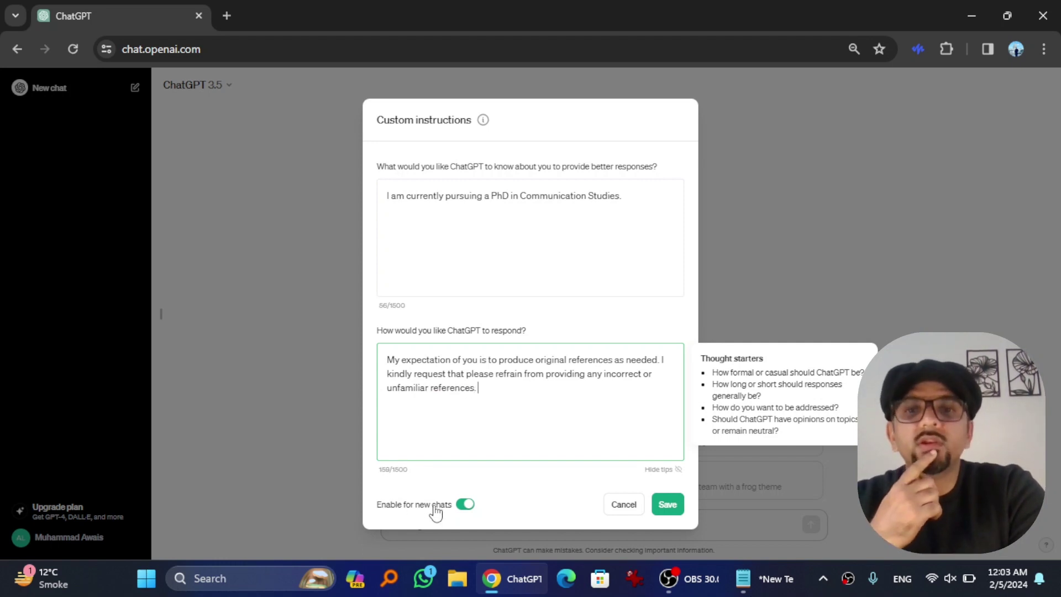
left_click(668, 504)
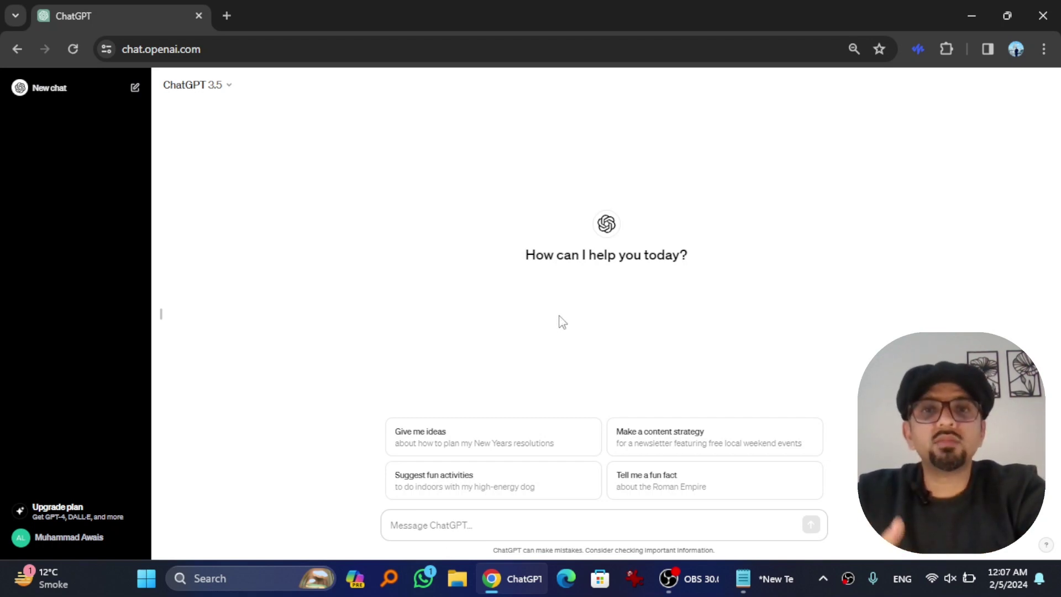
- Begin the prompt 'Compose a 500-word academic summary elucidating the correlation between music and mood'
type("Compose a 500-wo")
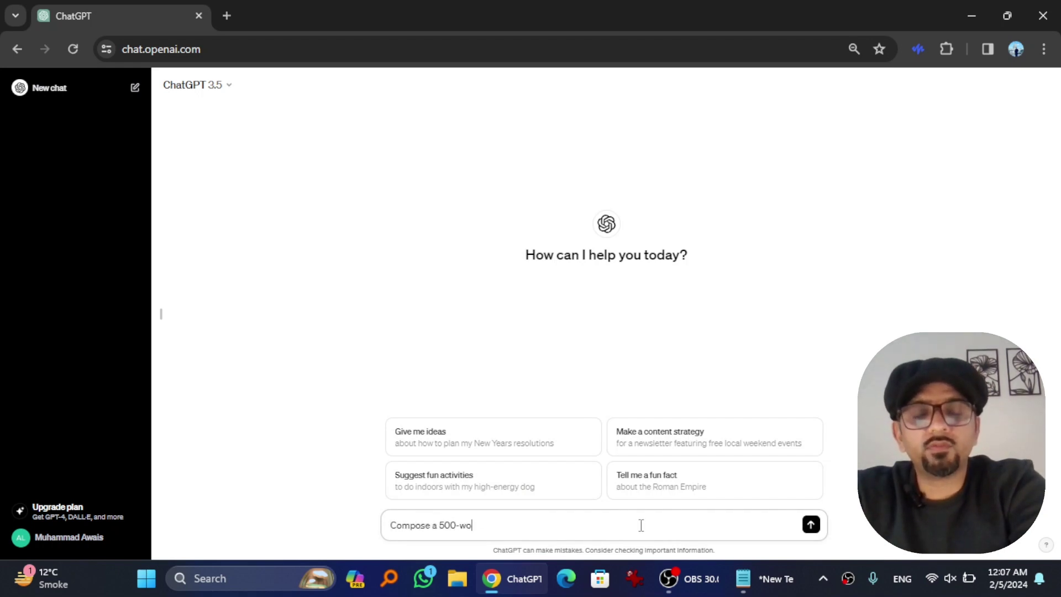
type("rd academic summa")
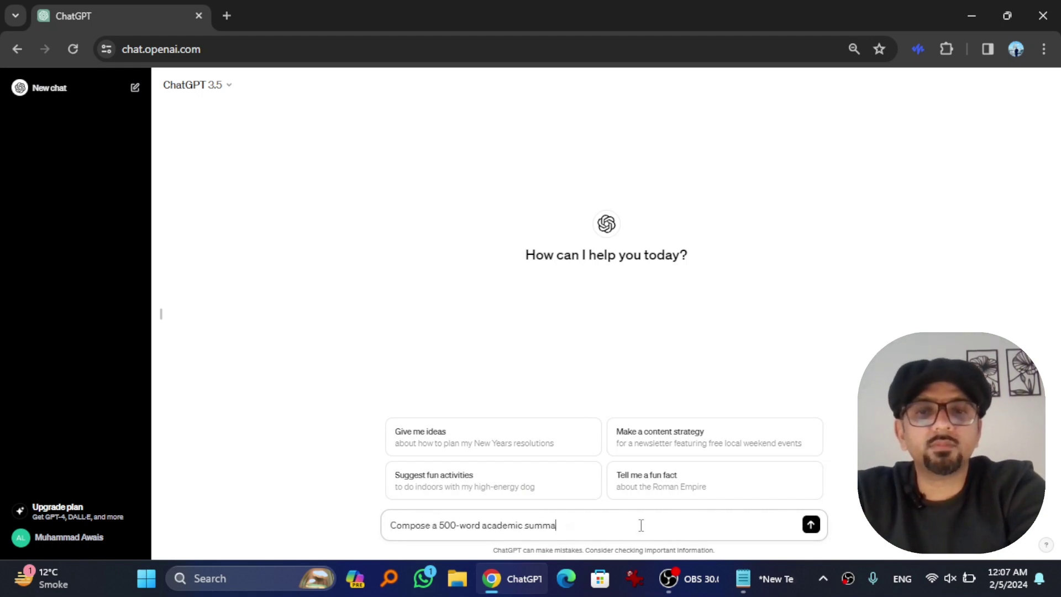
type("ry elucidating ")
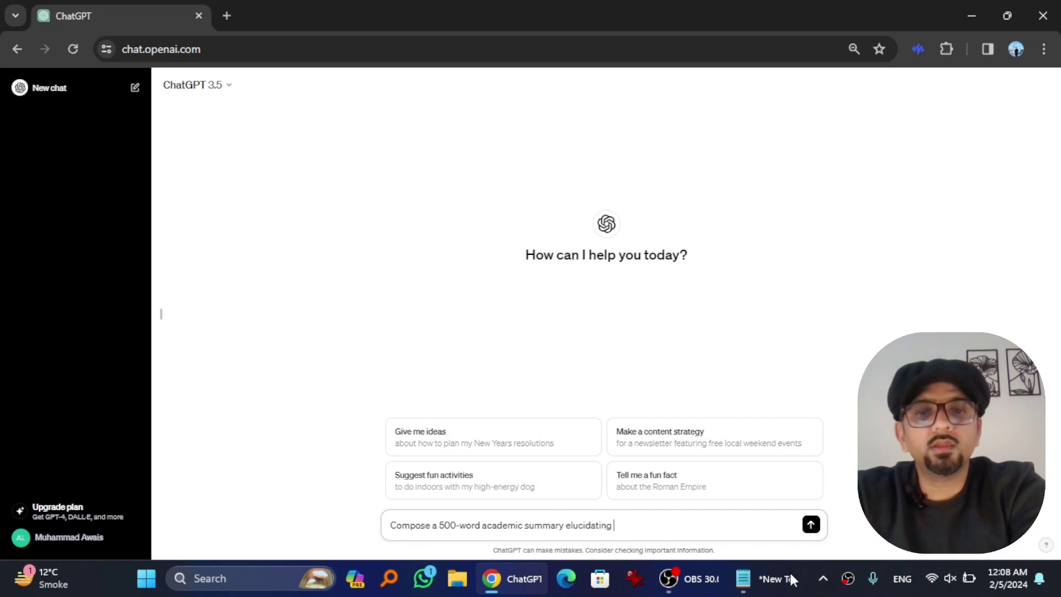
type("the correlat")
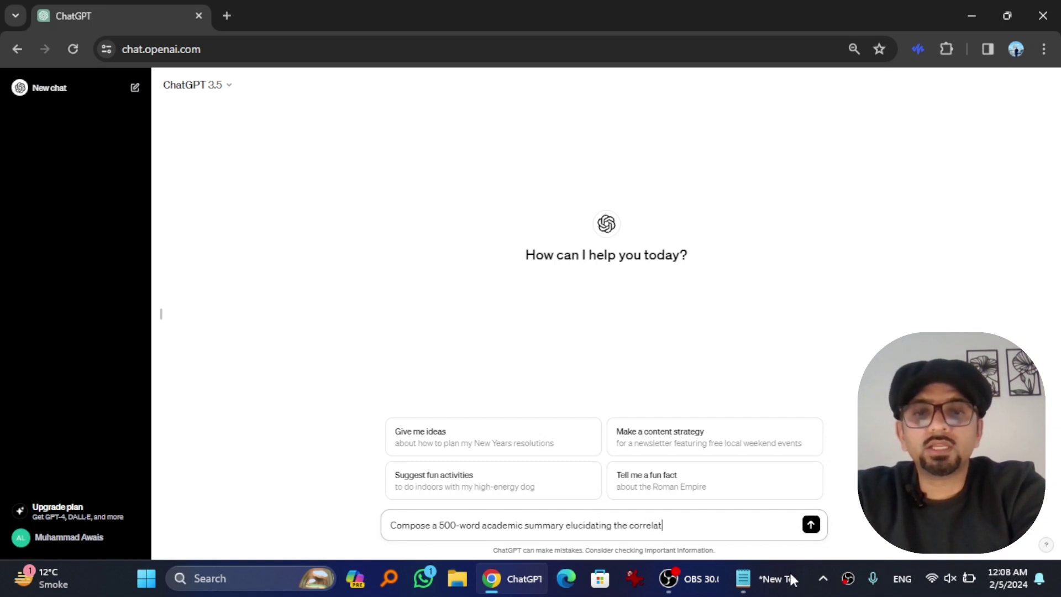
type("ion between ")
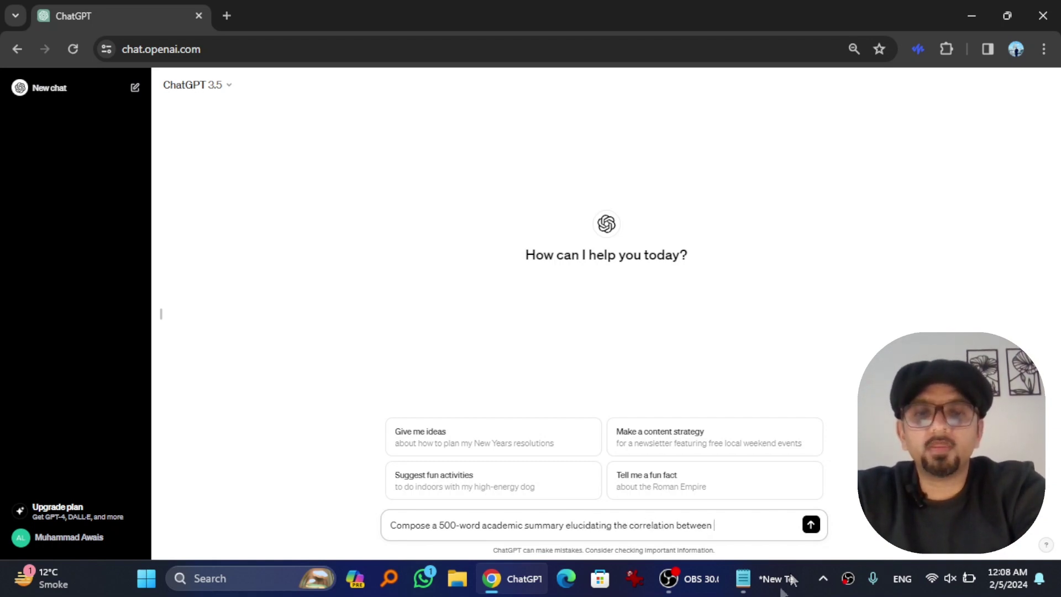
type("music and mood. Provide full references according to APA 7th")
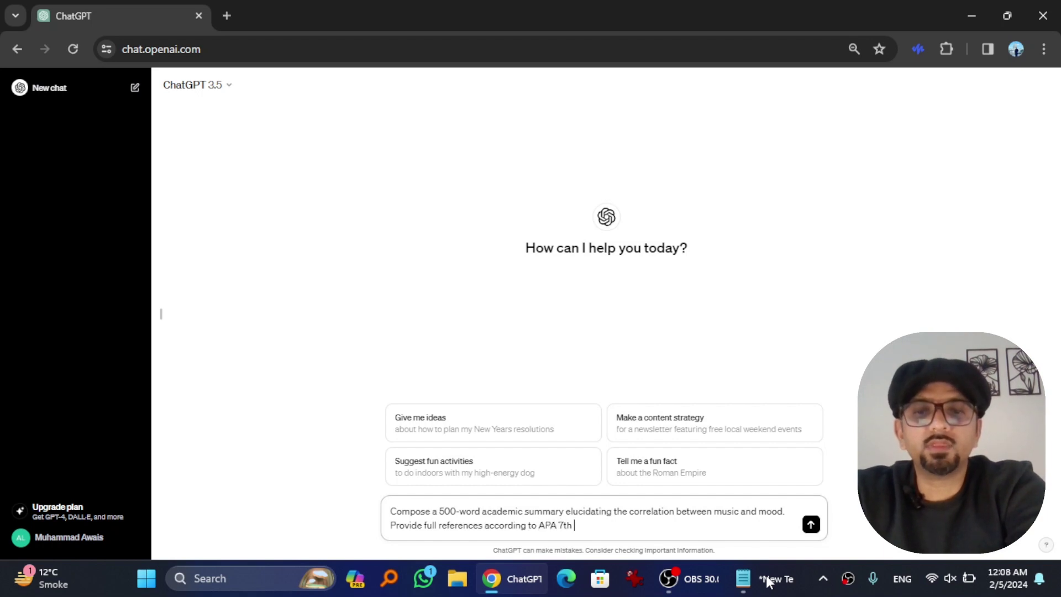
- Finish the music-and-mood summary prompt asking for APA 7th references and send it
type("at the")
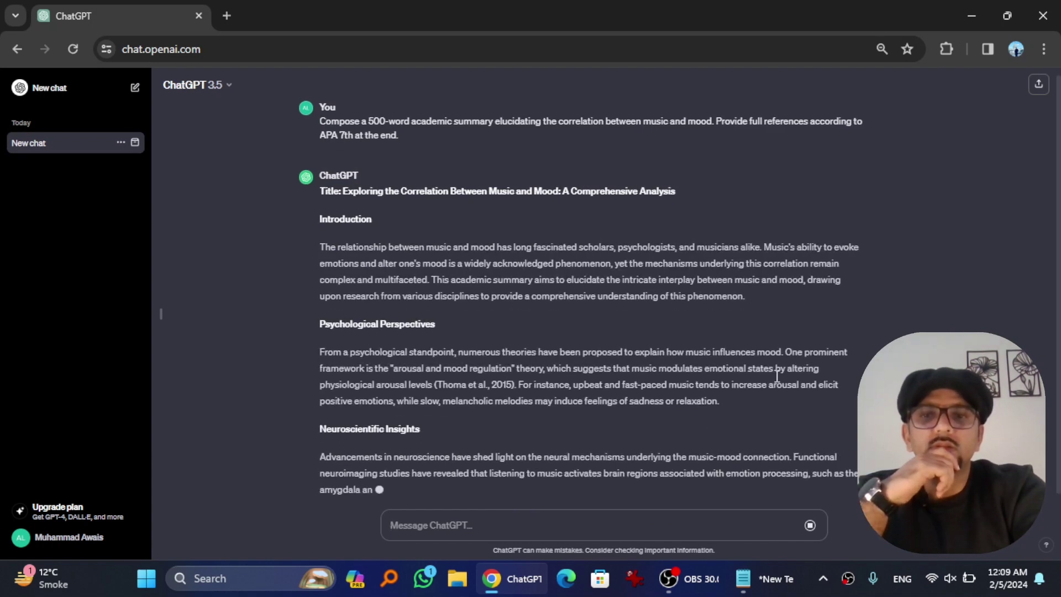
- Scroll through the finished summary down to its seven-entry APA References list
scroll(777, 376, "up", 1)
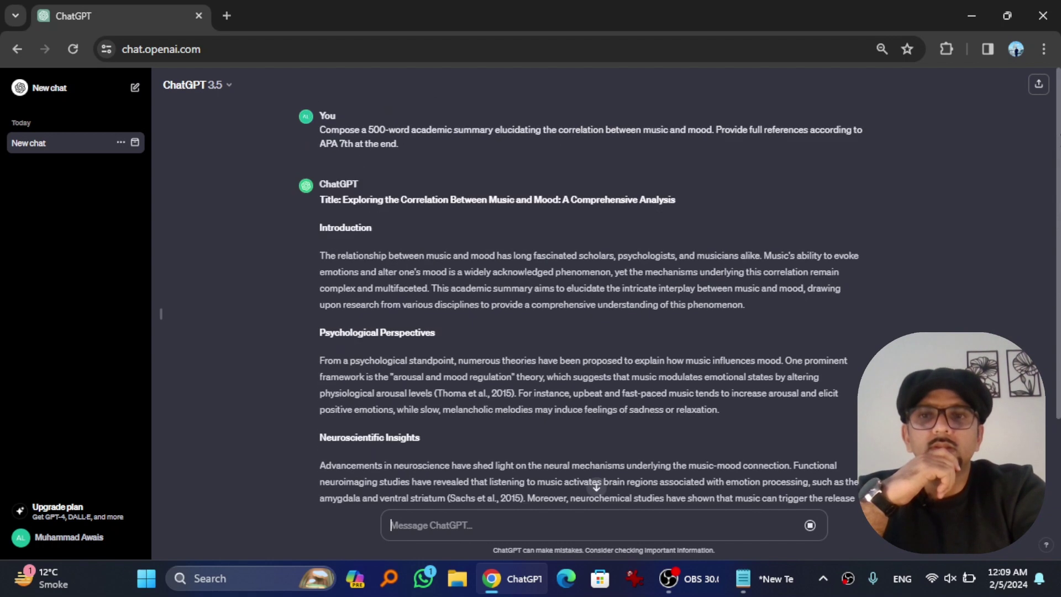
scroll(758, 293, "down", 5)
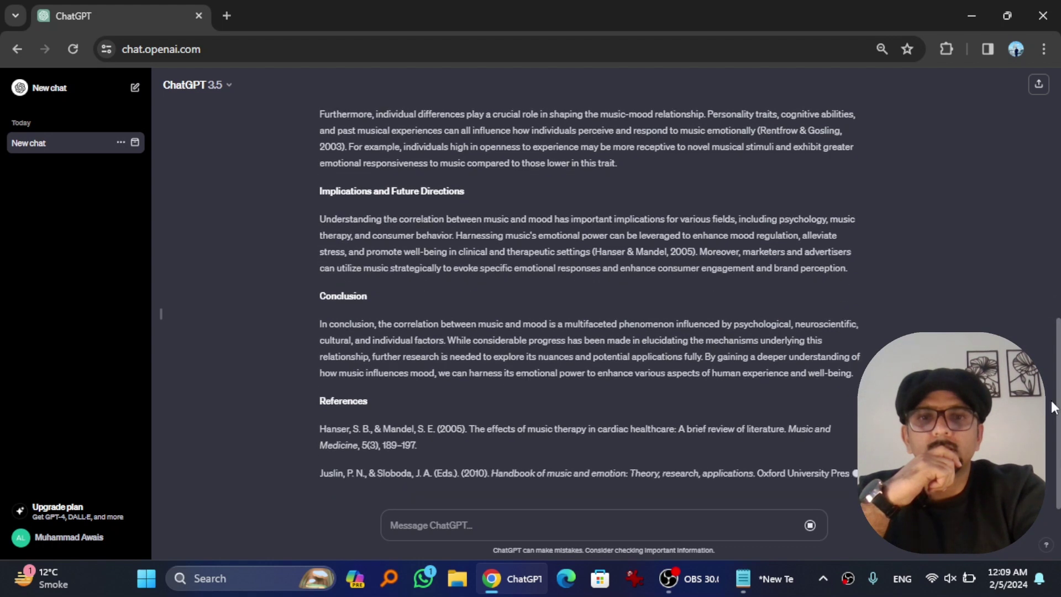
scroll(590, 287, "up", 6)
scroll(589, 287, "up", 3)
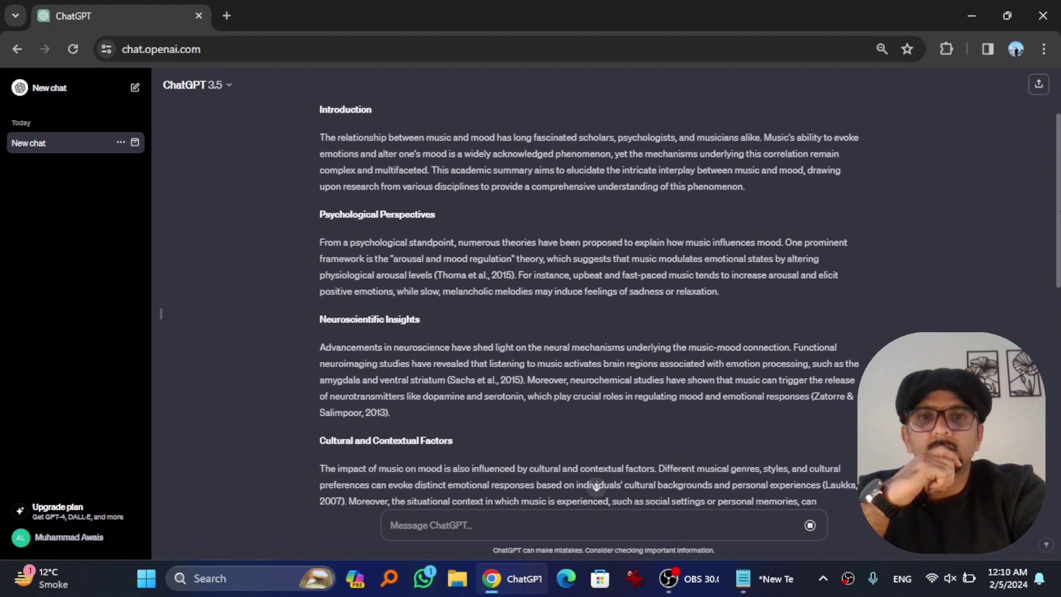
scroll(589, 287, "down", 5)
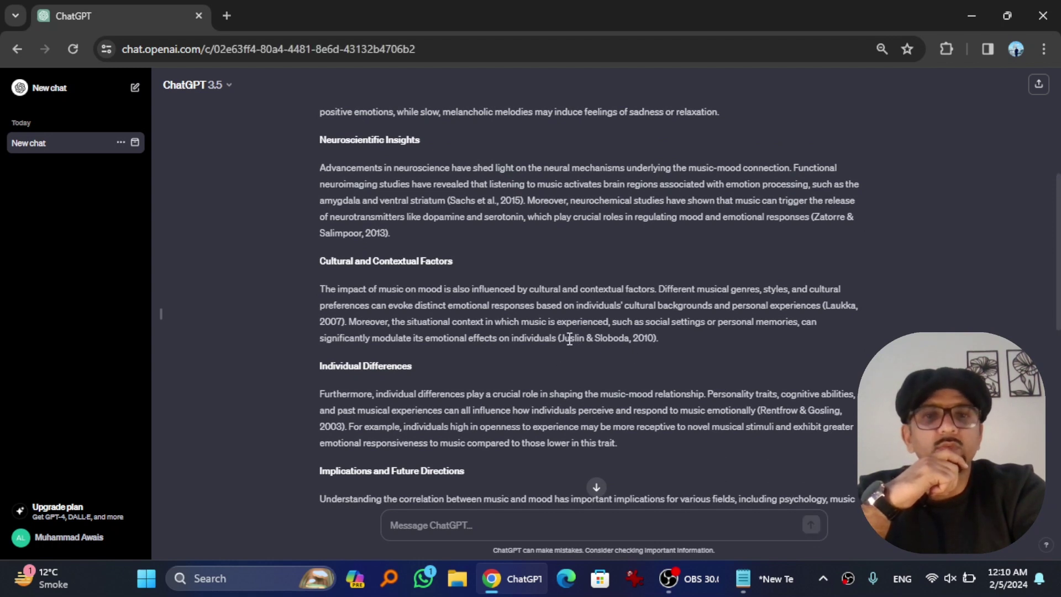
scroll(827, 306, "down", 10)
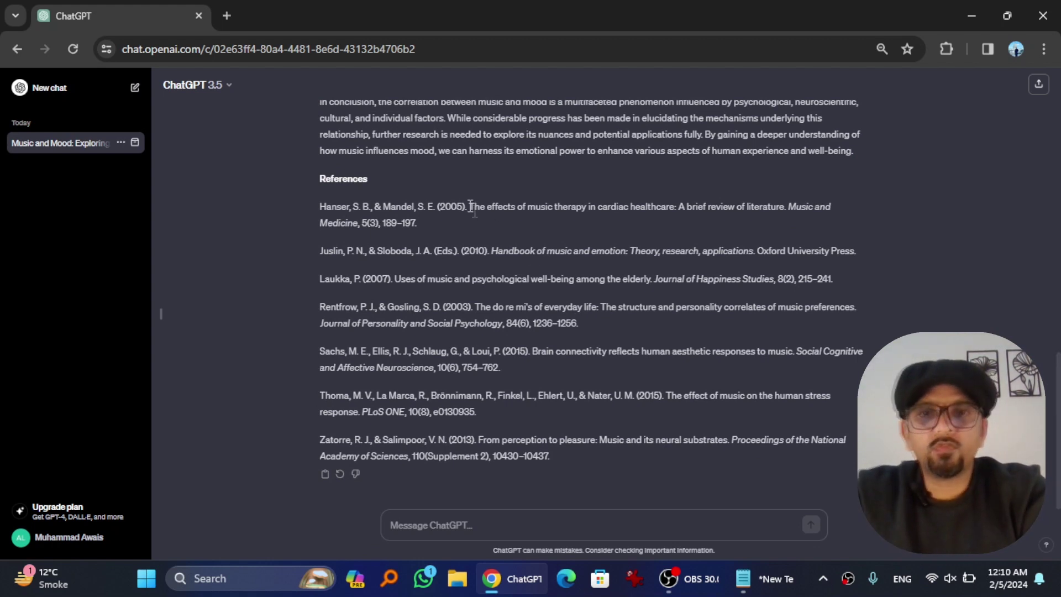
- Copy the Hanser title, then Google the Juslin handbook title in a new tab
mouse_move(470, 206)
left_mouse_down()
mouse_move(704, 208)
mouse_move(679, 210)
mouse_move(193, 28)
mouse_move(226, 7)
left_mouse_up()
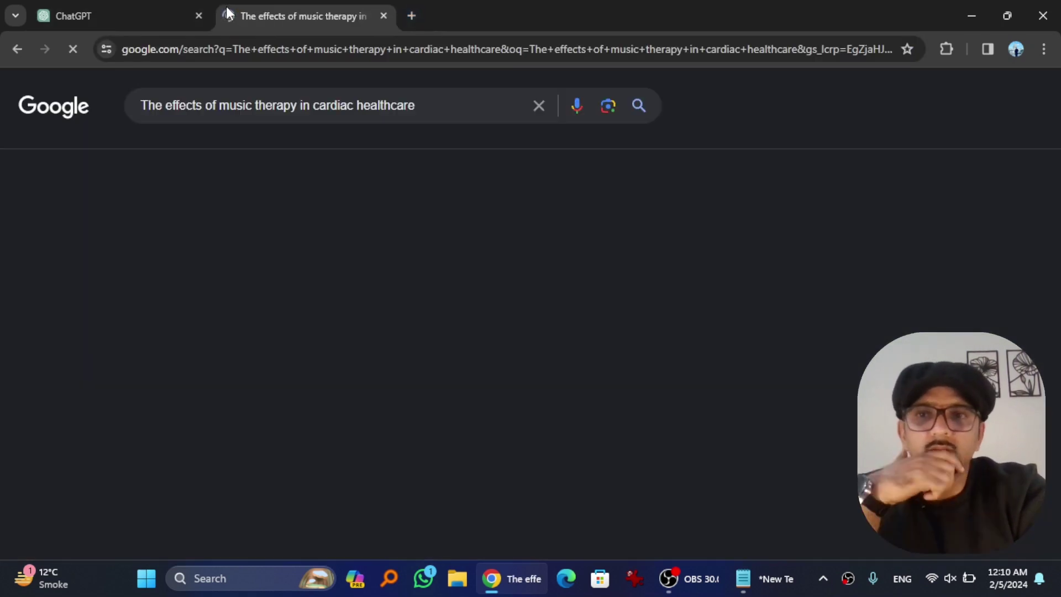
scroll(197, 249, "down", 3)
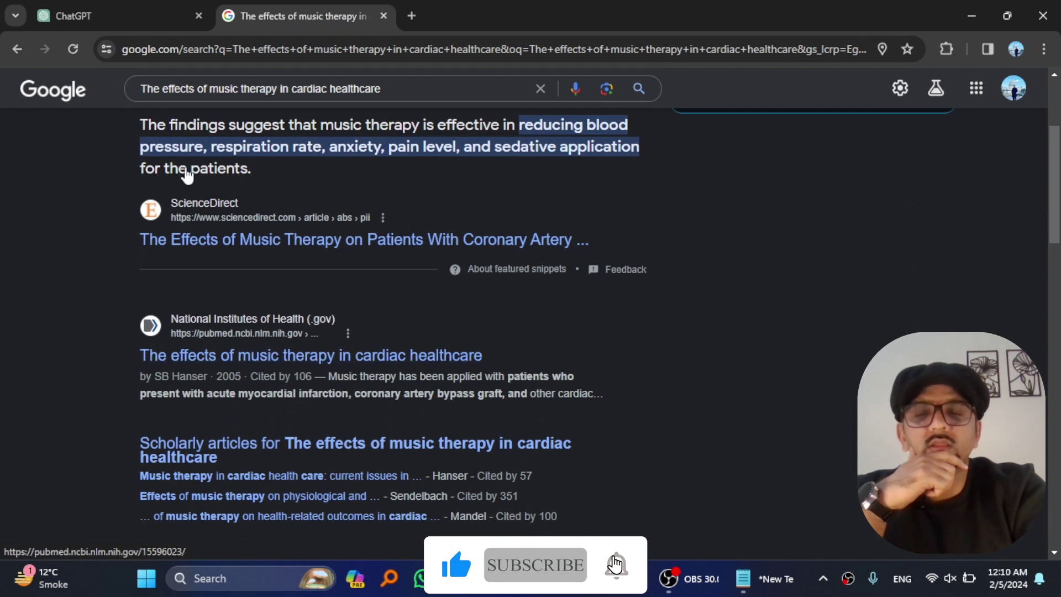
left_click(101, 10)
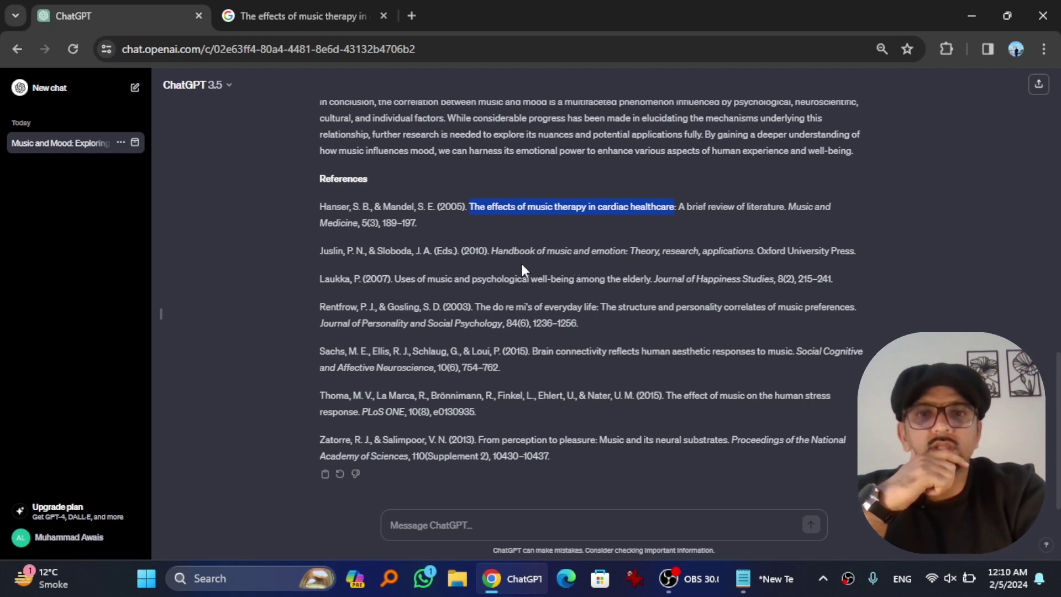
left_click_drag(491, 252, 582, 247)
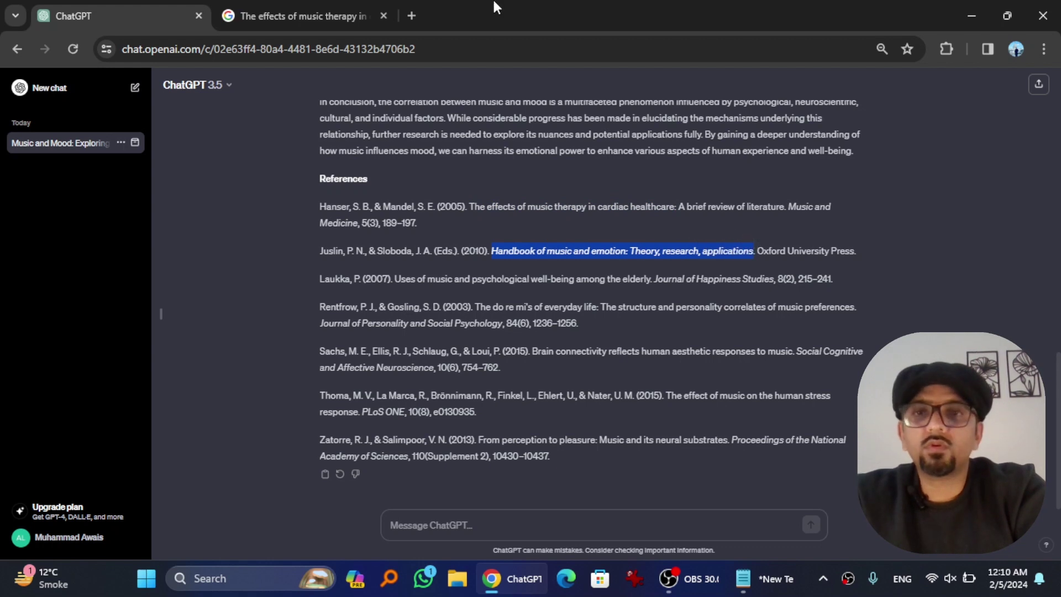
left_click(412, 15)
type("Handbook of music and emotion: Theory, research, applications")
key("Return")
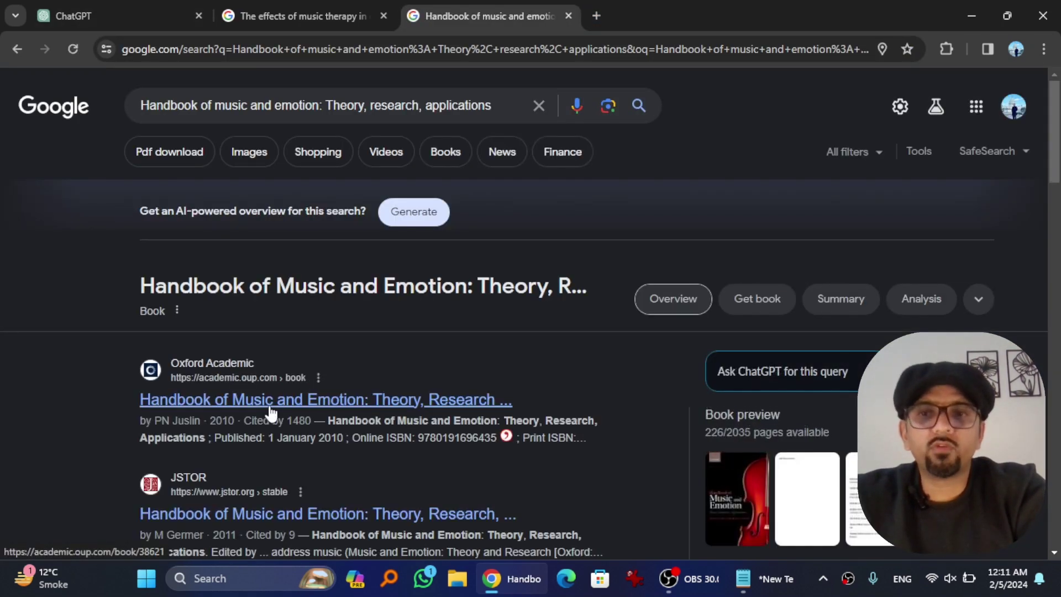
left_click(156, 11)
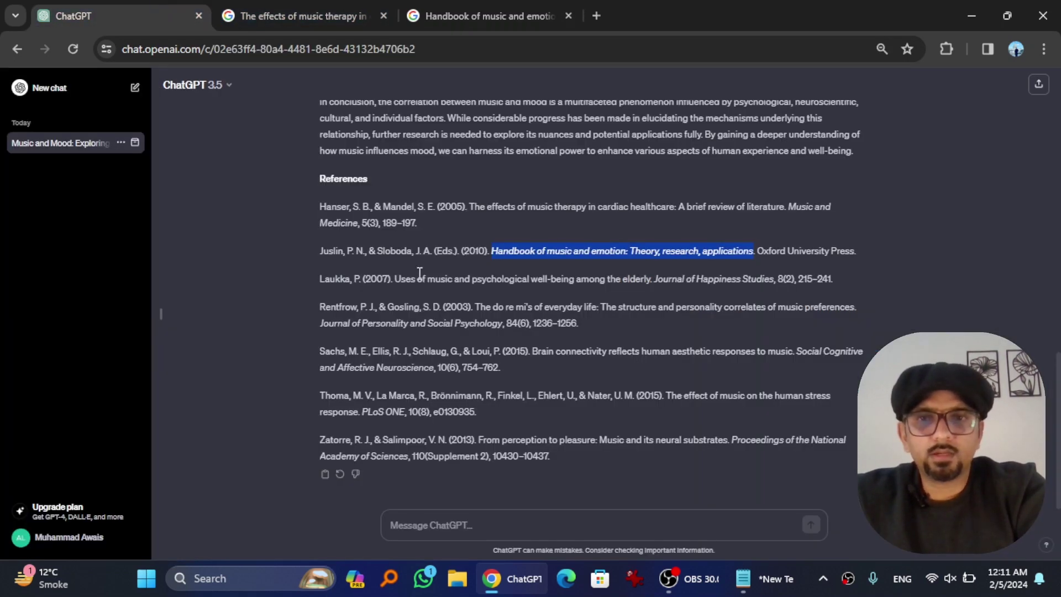
- Google the Laukka article title in a new tab, then search the Rentfrow title
left_click_drag(397, 278, 647, 275)
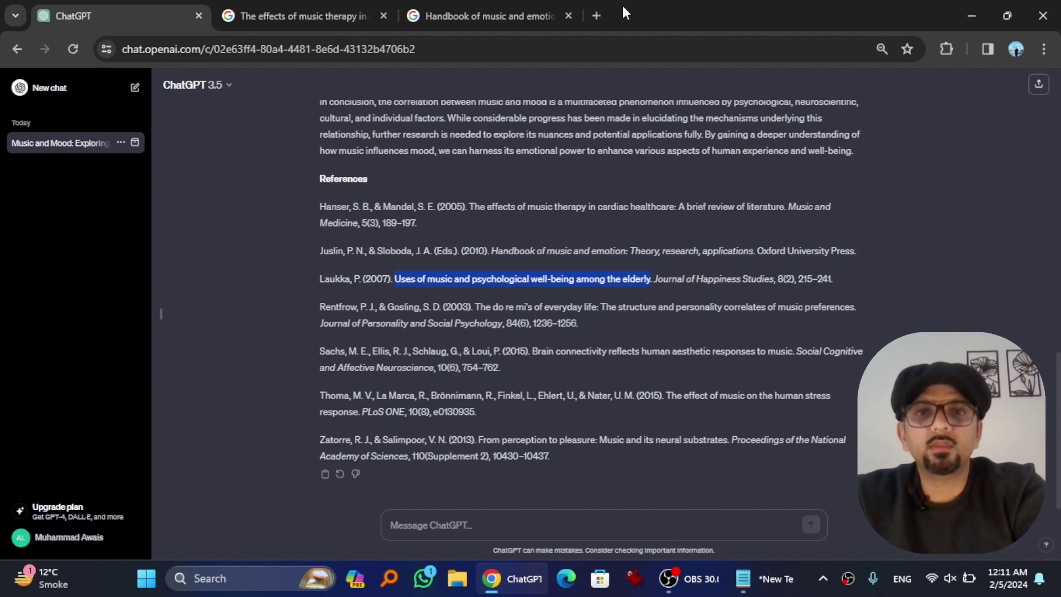
left_click(597, 7)
type("Uses of music and psychological well-being among the elderly")
key("Return")
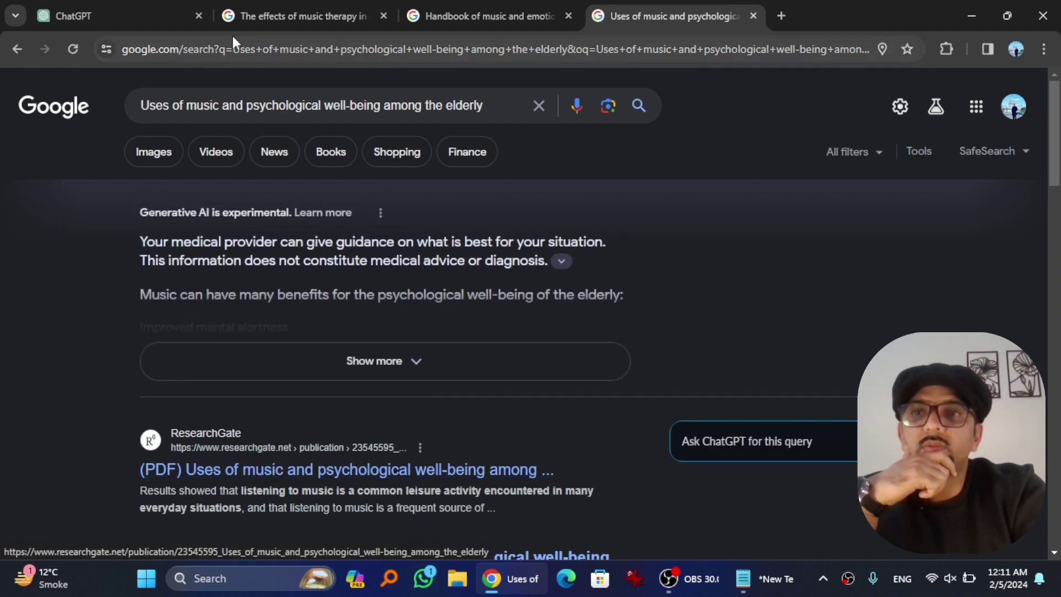
left_click(111, 3)
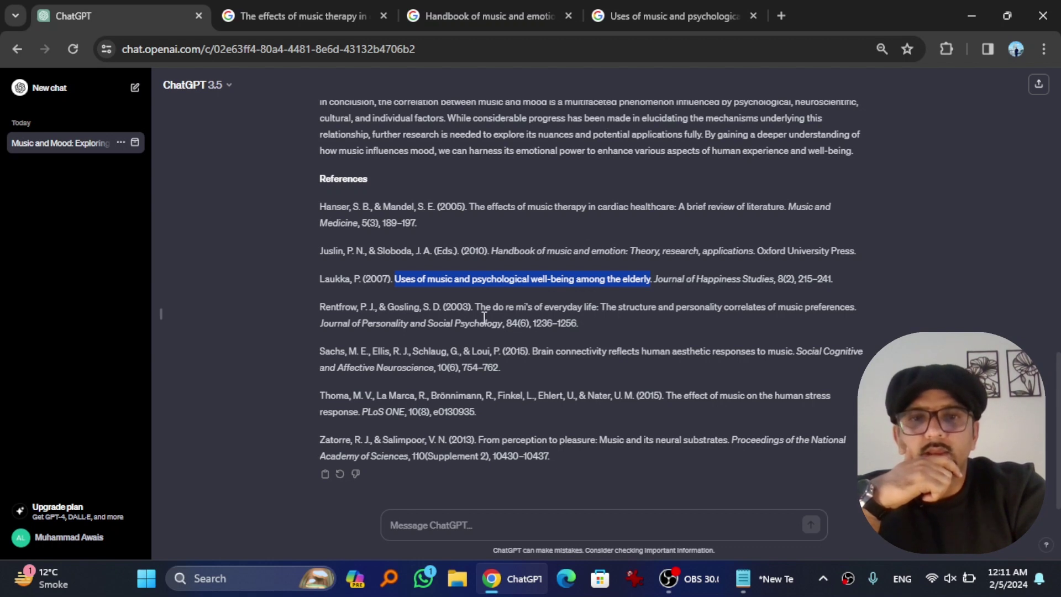
left_click_drag(475, 309, 796, 315)
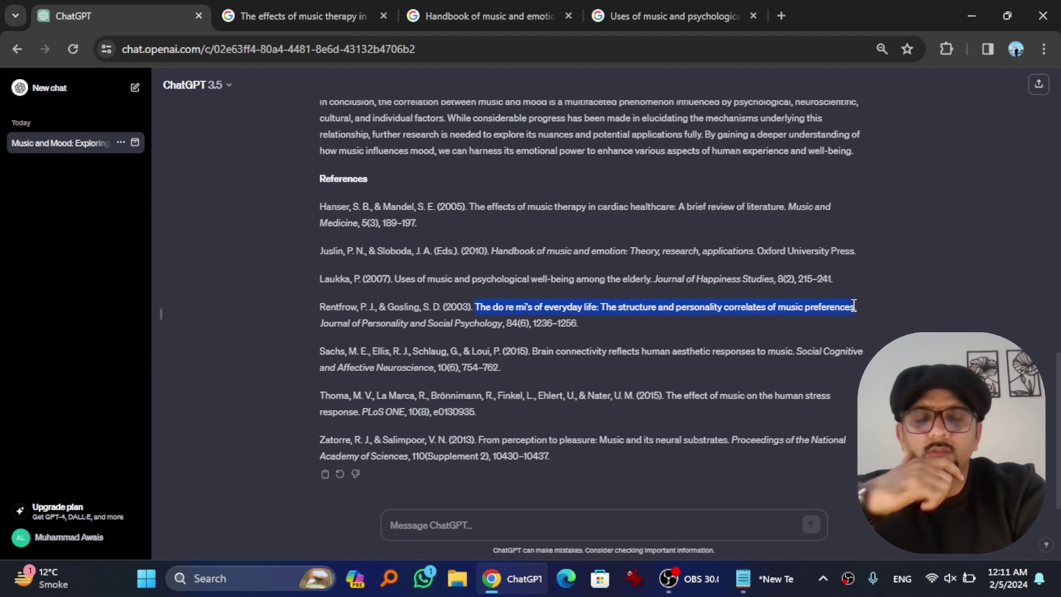
left_click_drag(854, 307, 781, 13)
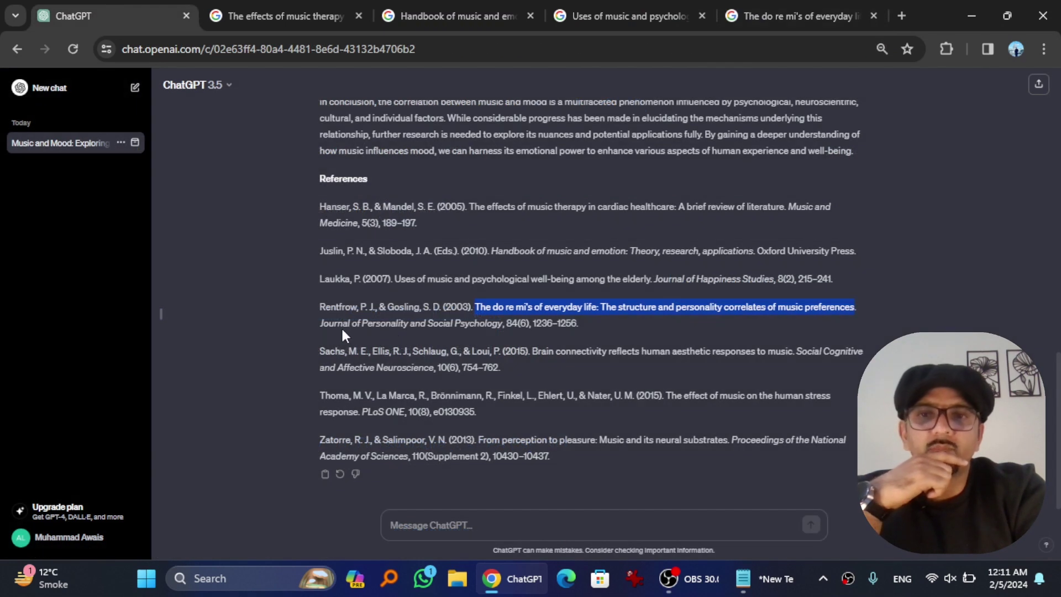
- Open the Rentfrow 'do re mi's' article's APA PsycNet record from the Google results
left_click(842, 6)
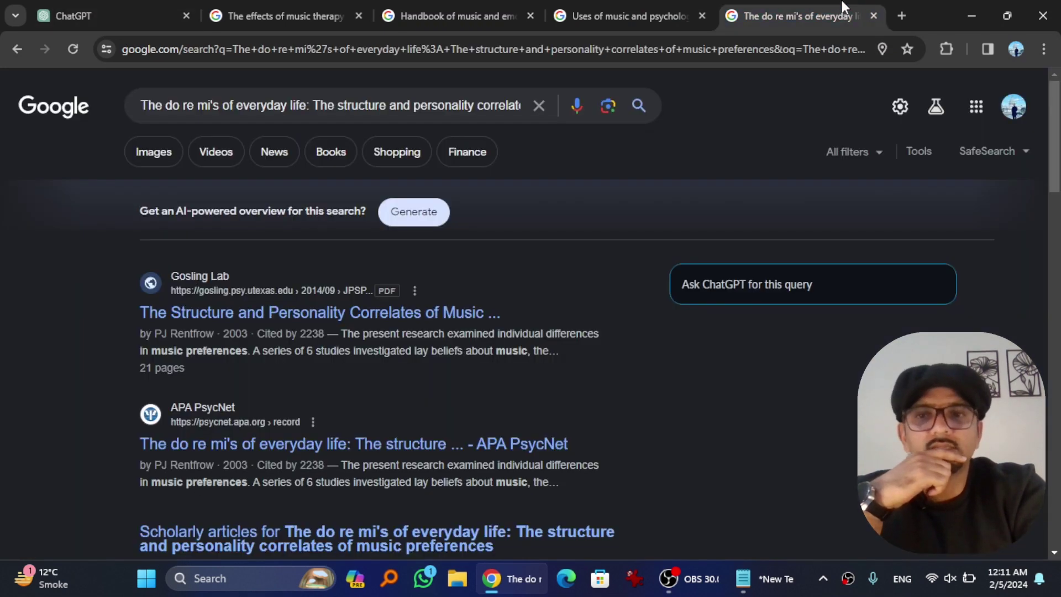
left_click(337, 311)
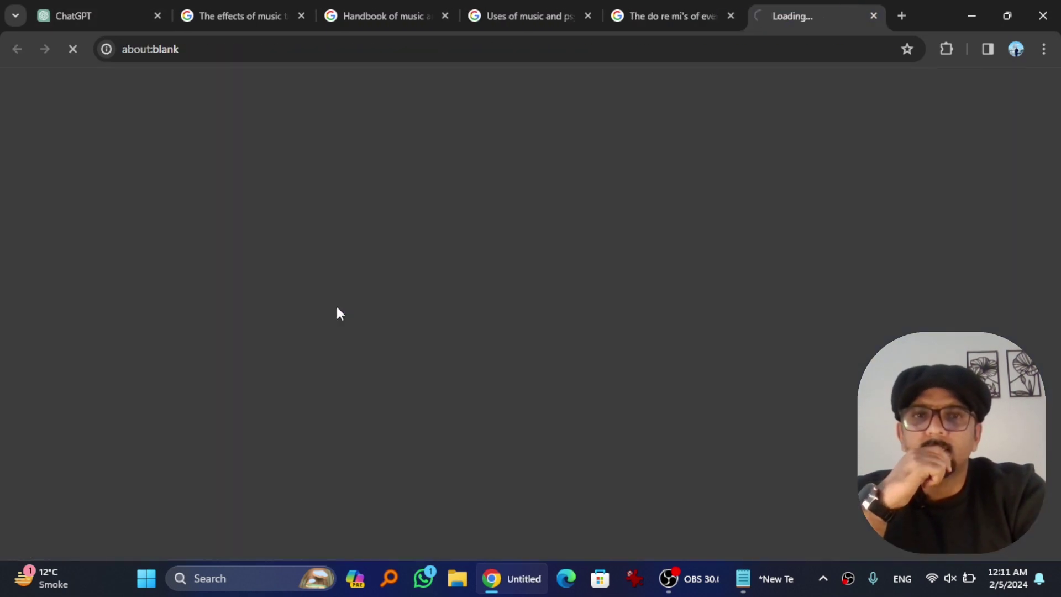
left_click(682, 6)
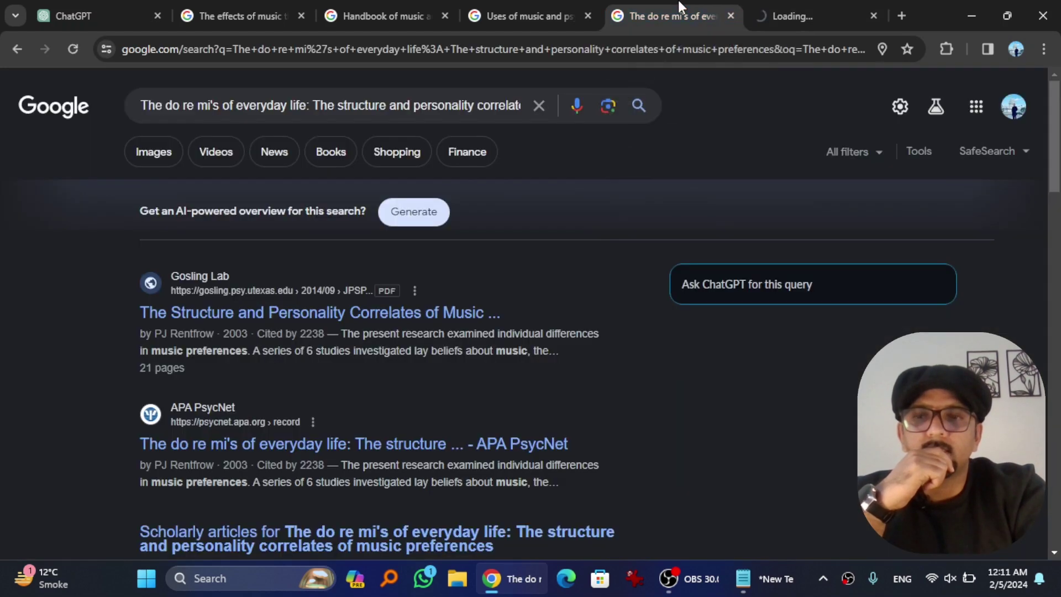
left_click(774, 7)
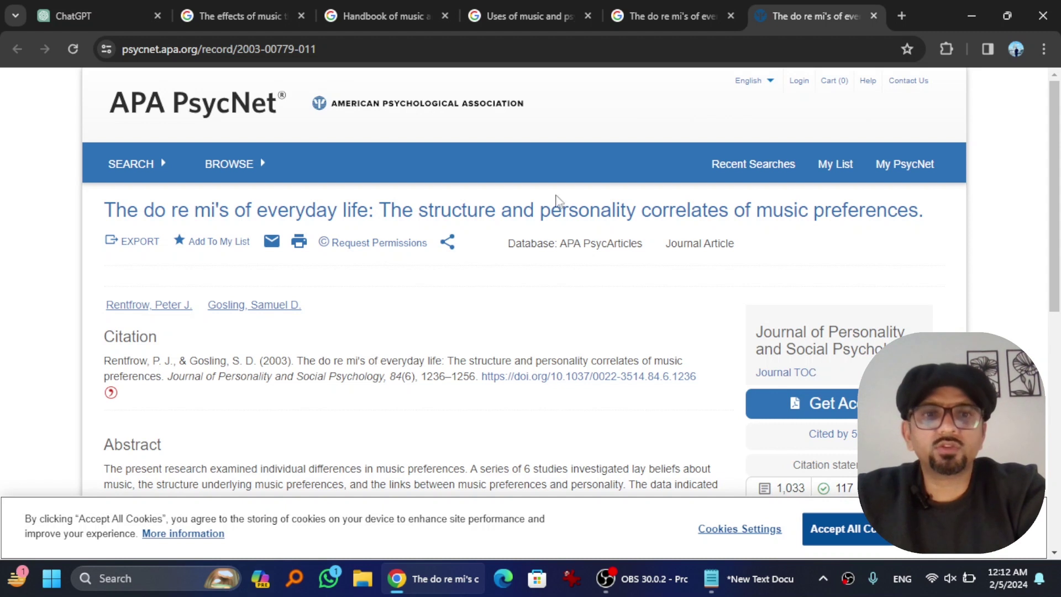
left_click(133, 7)
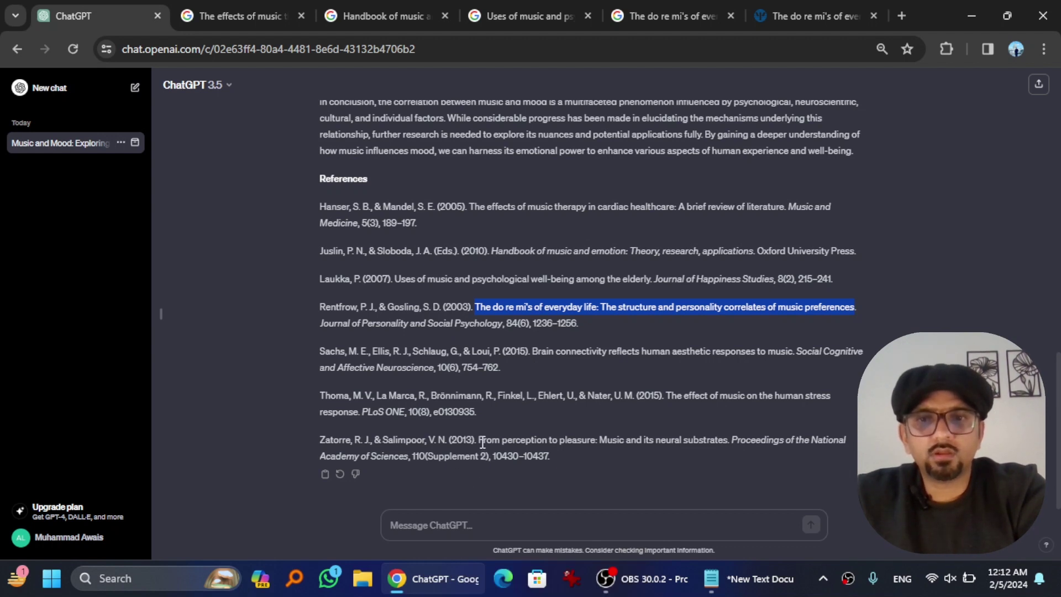
left_click_drag(480, 442, 413, 456)
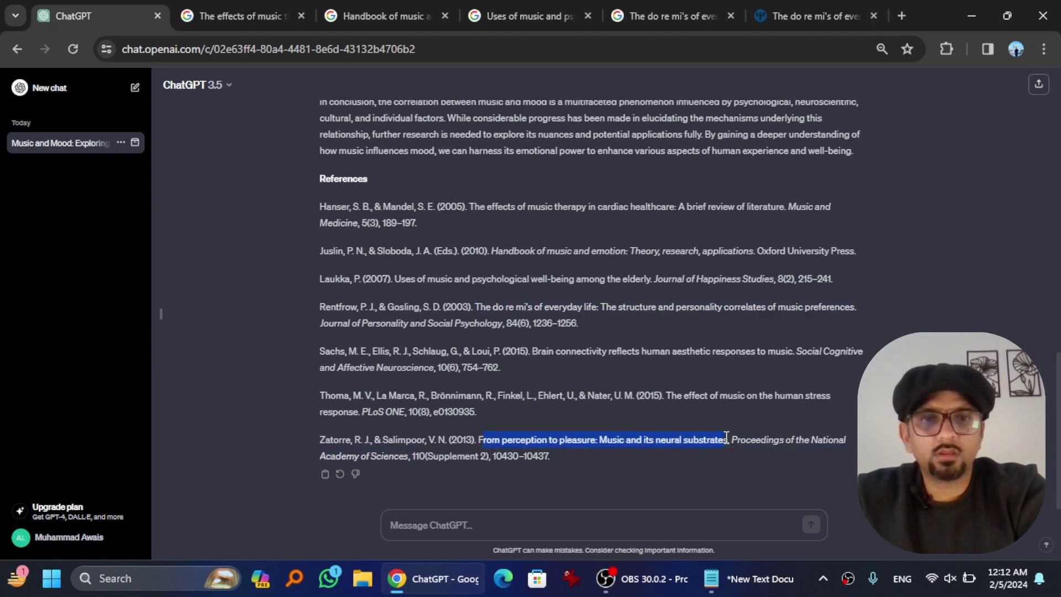
- Google the Zatorre title 'From perception to pleasure', confirming NIH and PNAS matches
left_click(847, 3)
left_click(900, 16)
type("rom perception to pleasure: Music and its neural substrates")
key("Return")
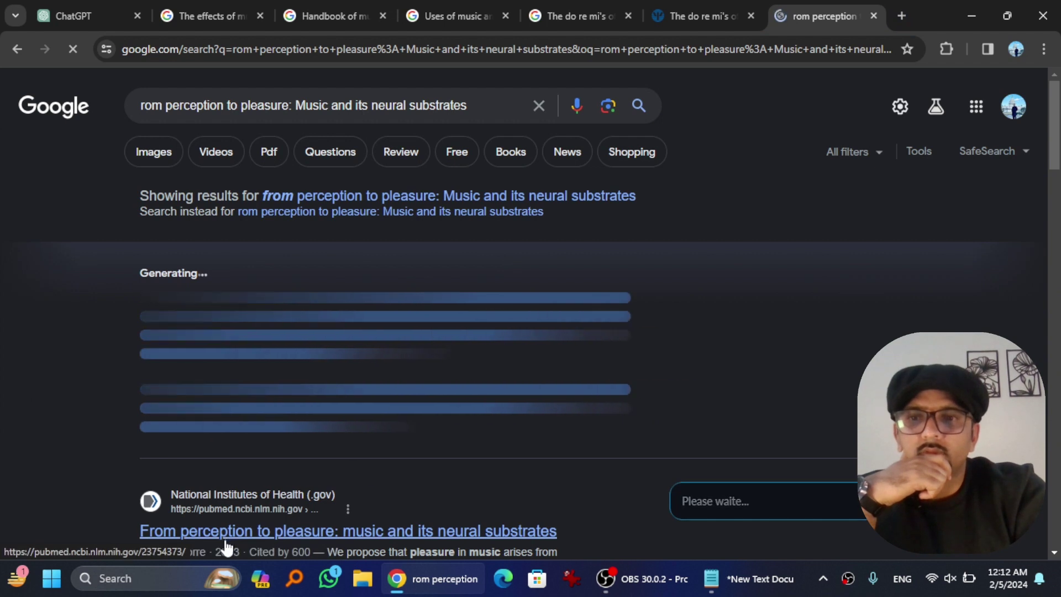
left_click(77, 16)
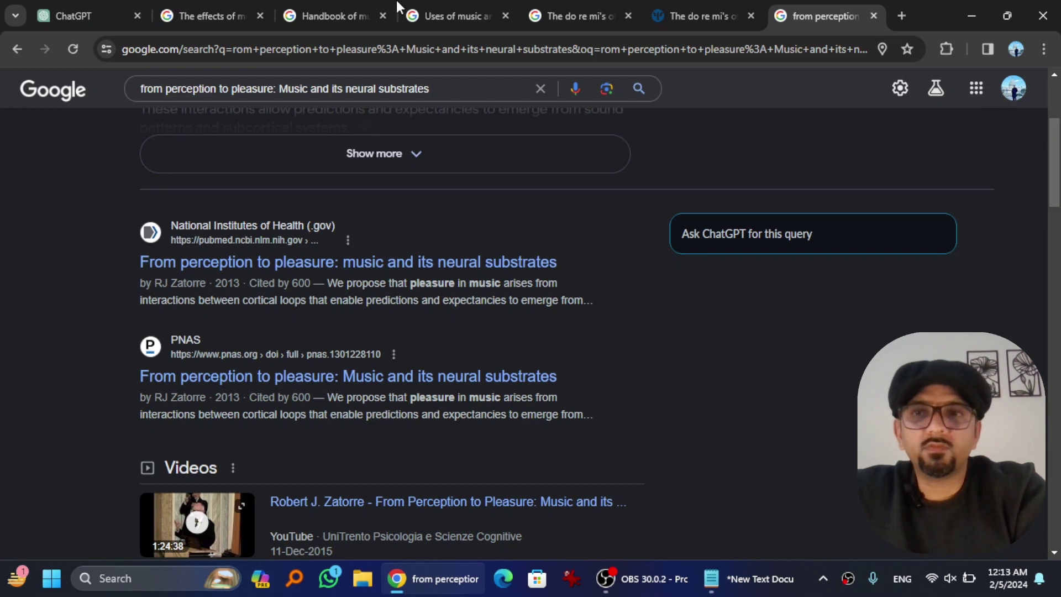
left_click(105, 8)
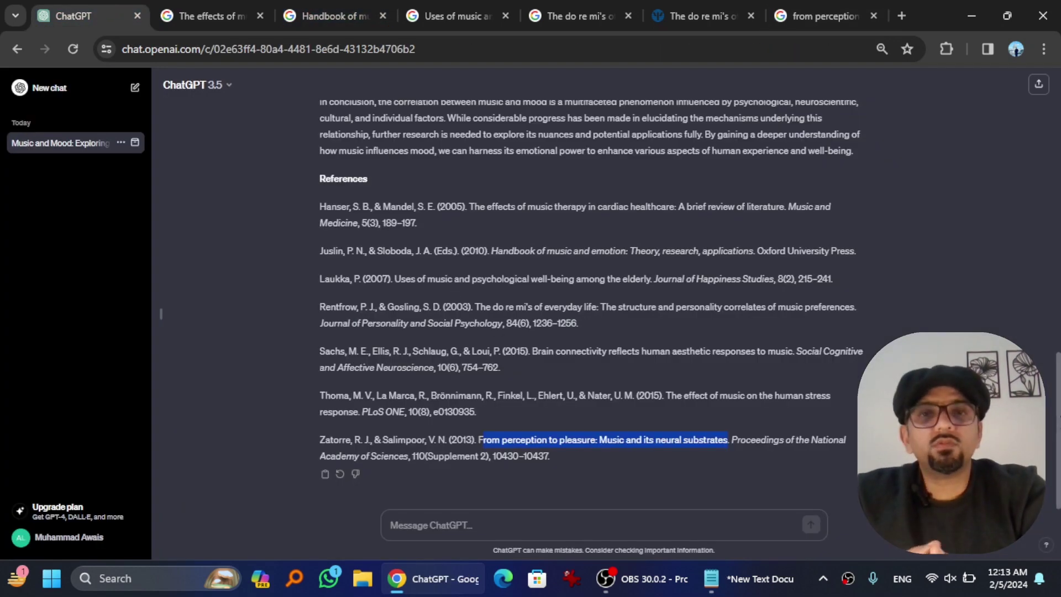